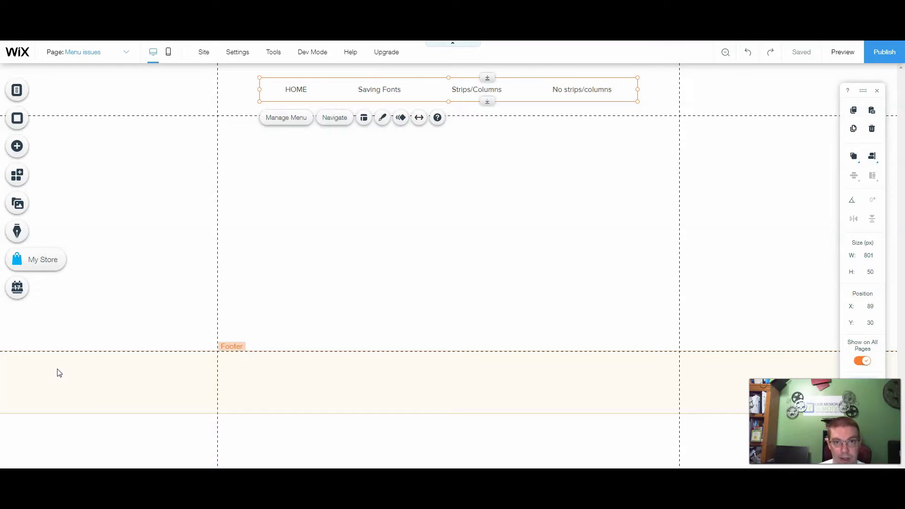
Preview the site, test the Saving Fonts menu link, and return to editing.
left_click(843, 57)
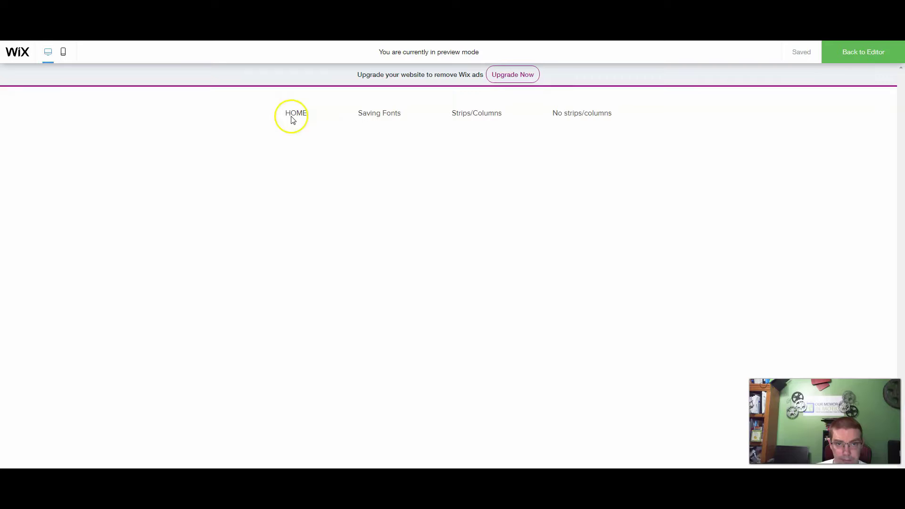
left_click(400, 113)
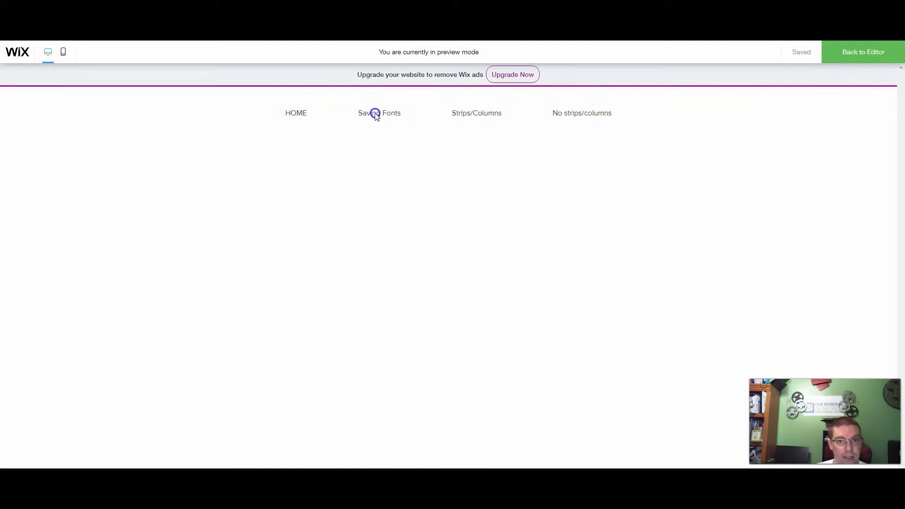
left_click(864, 52)
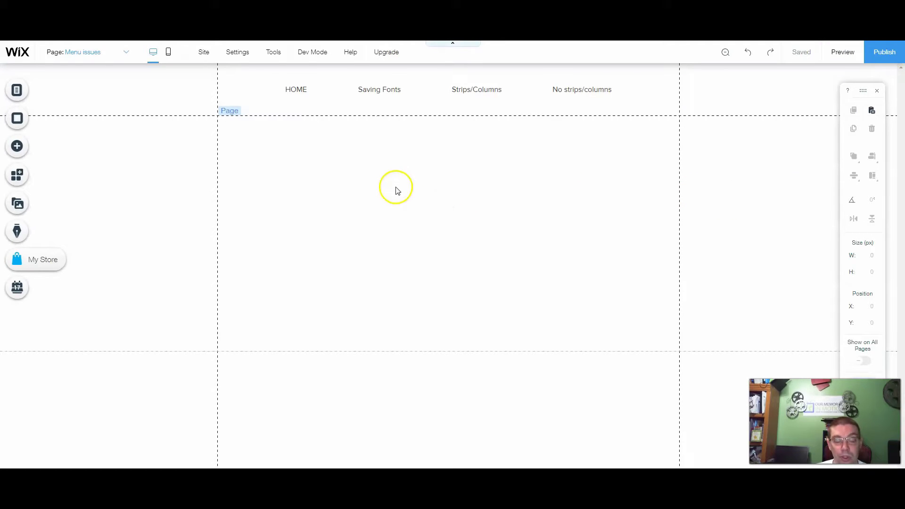
Select the horizontal header menu, then the strip lying over it.
left_click(290, 140)
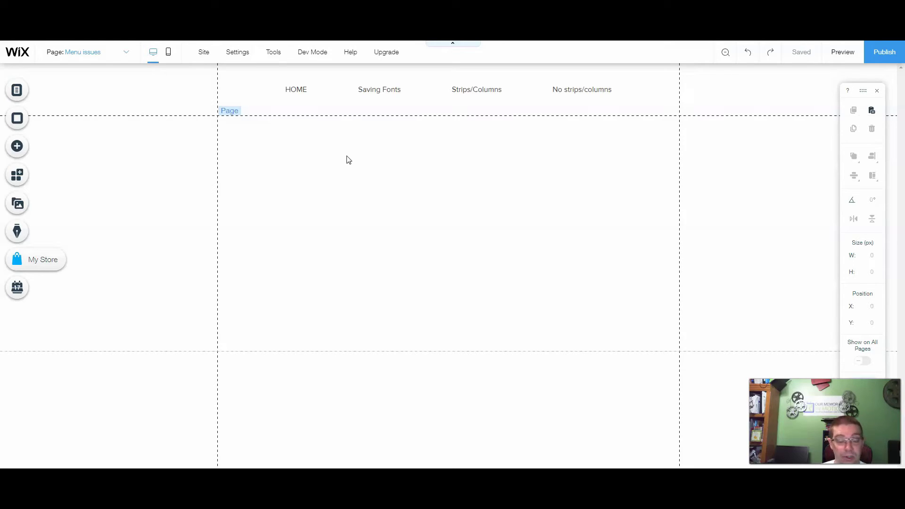
left_click(353, 158)
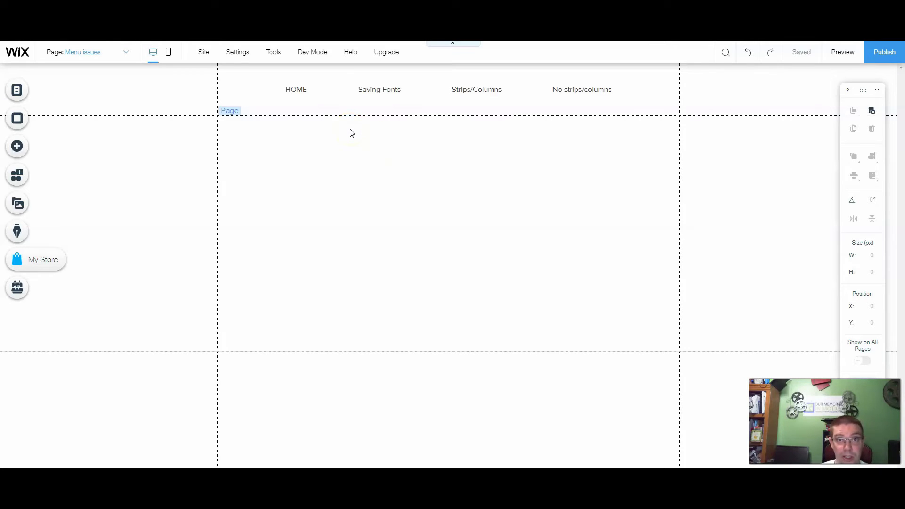
left_click(351, 100)
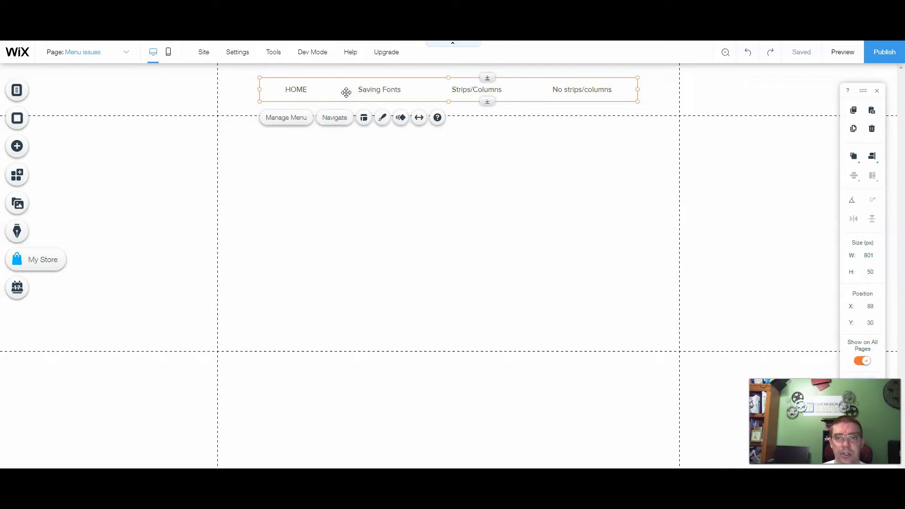
left_click(240, 98)
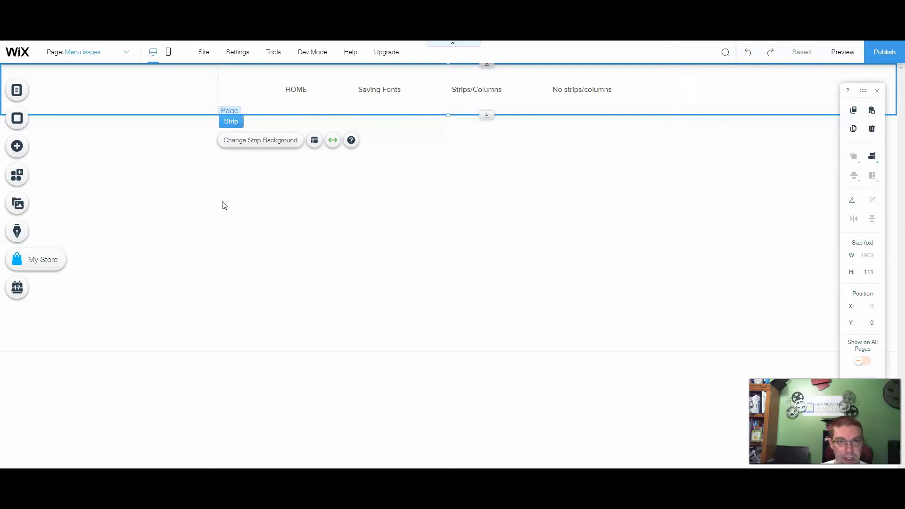
left_click(230, 83)
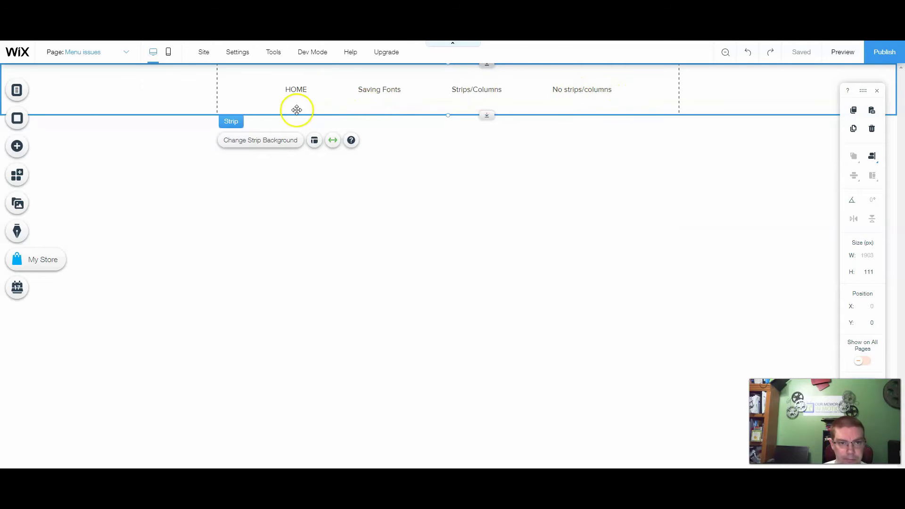
Pick Horizontal Menu from Overlapping Items and bring it to front over the strip.
right_click(240, 95)
mouse_move(280, 270)
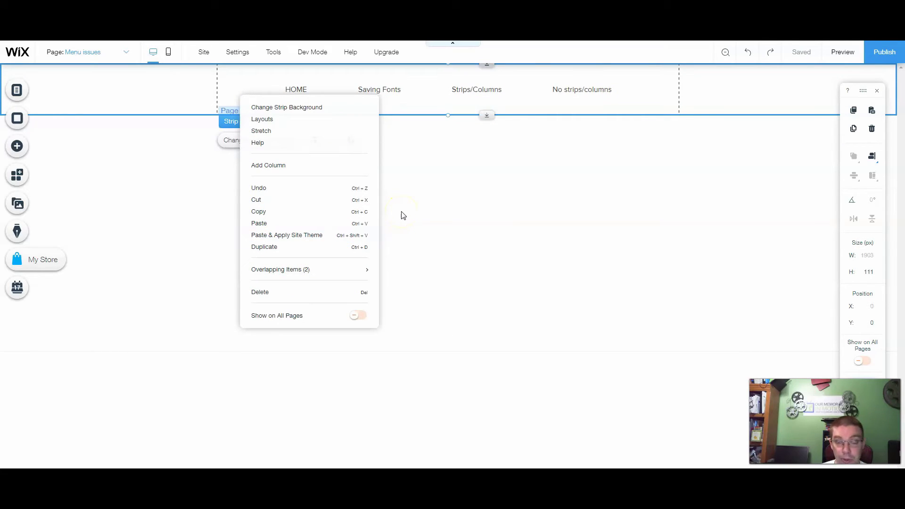
left_click(397, 99)
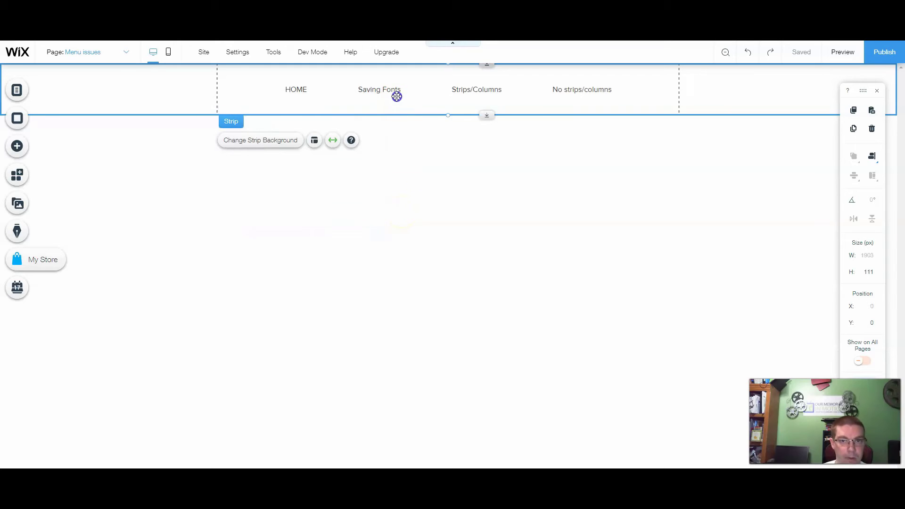
right_click(400, 89)
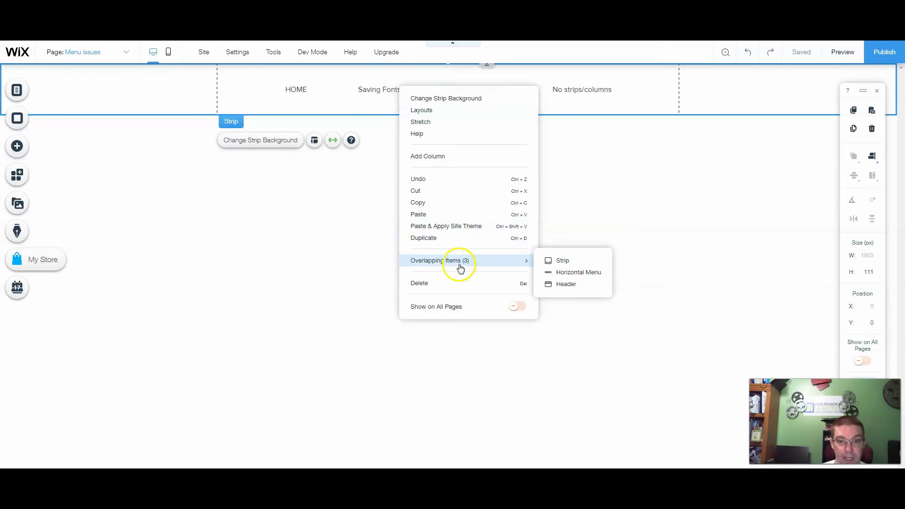
left_click(562, 271)
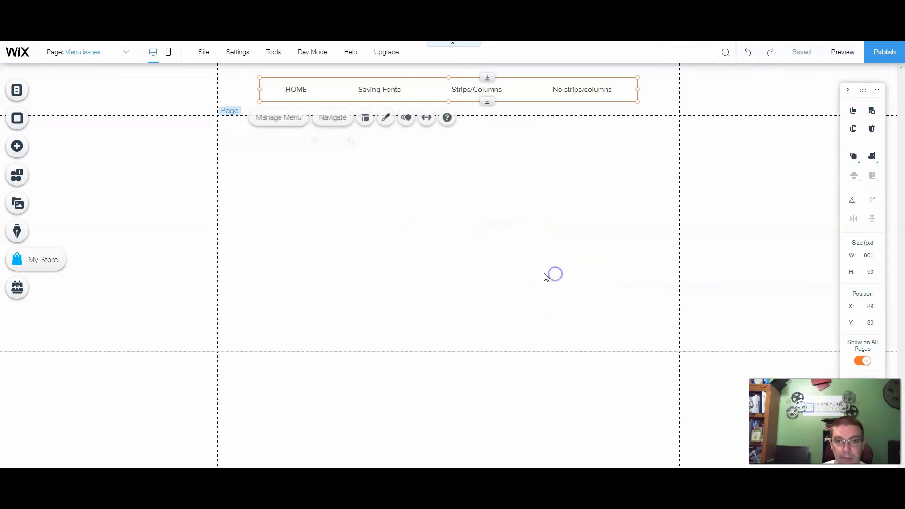
right_click(393, 91)
mouse_move(415, 303)
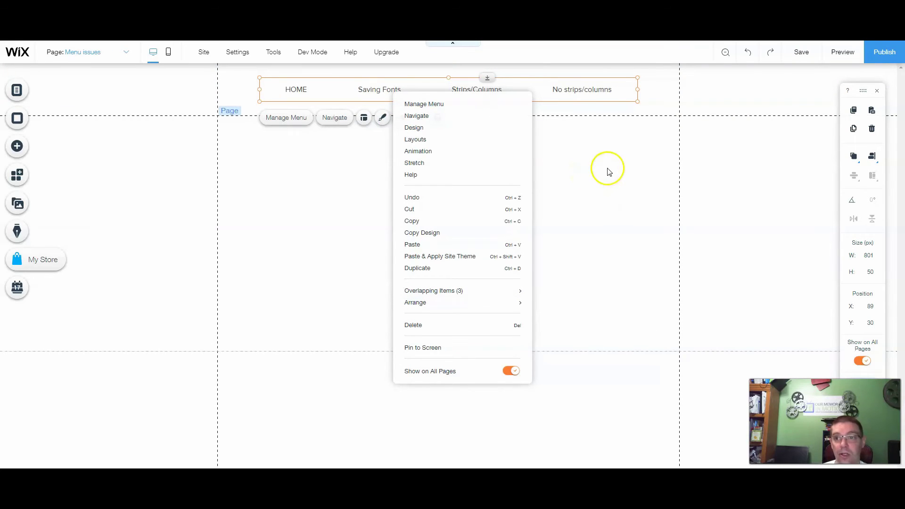
left_click(592, 115)
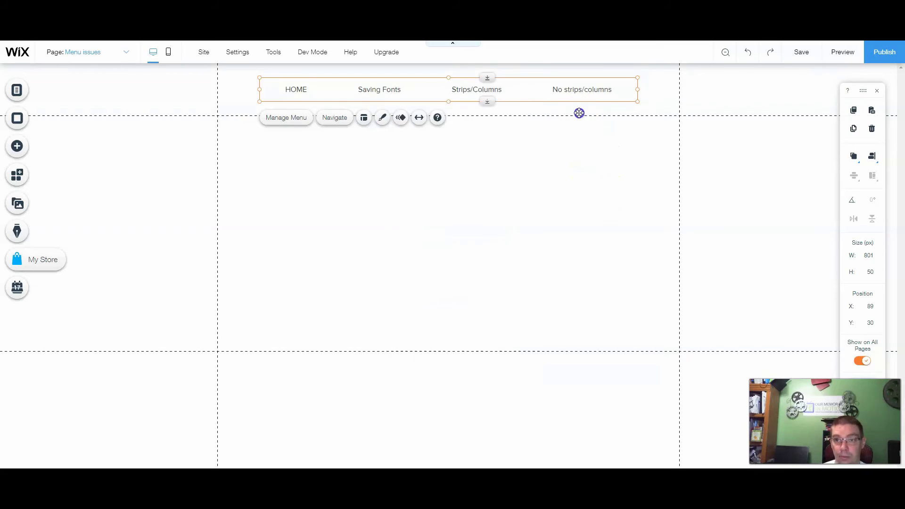
left_click(842, 52)
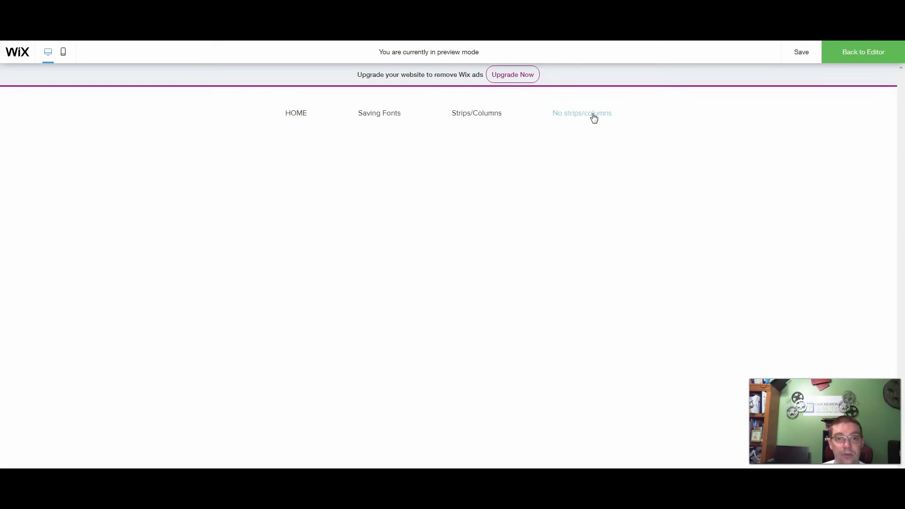
left_click(461, 114)
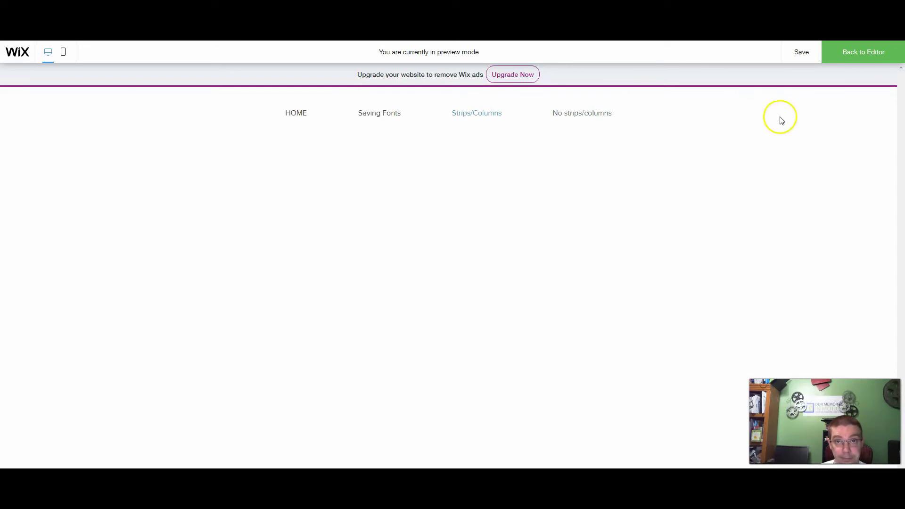
left_click(864, 52)
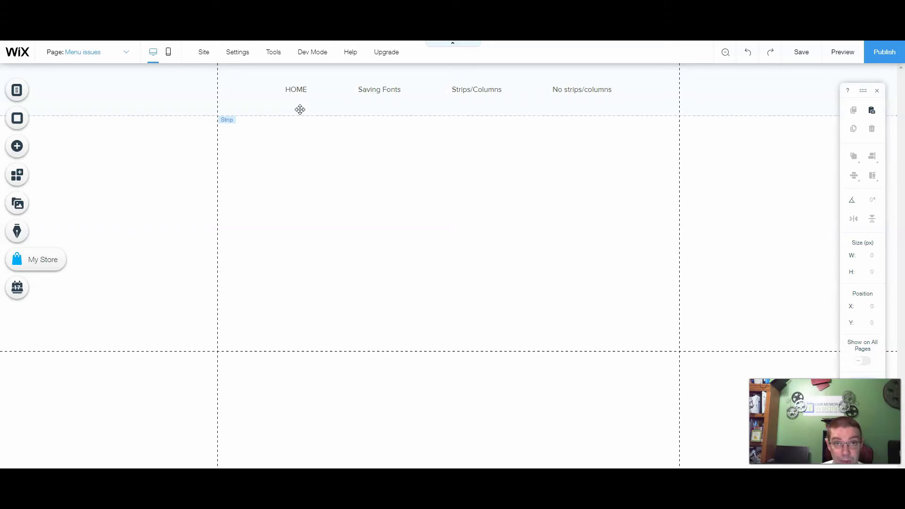
Save the site with Ctrl+S.
key("ctrl+s")
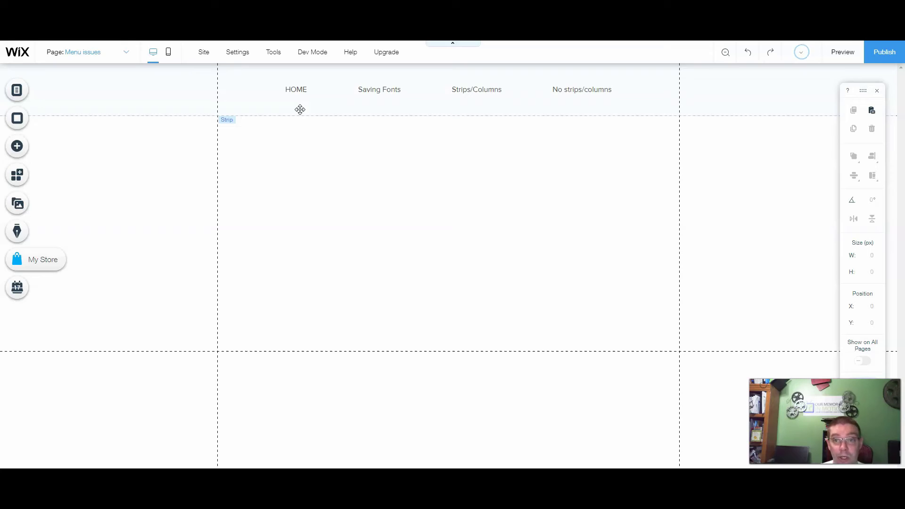